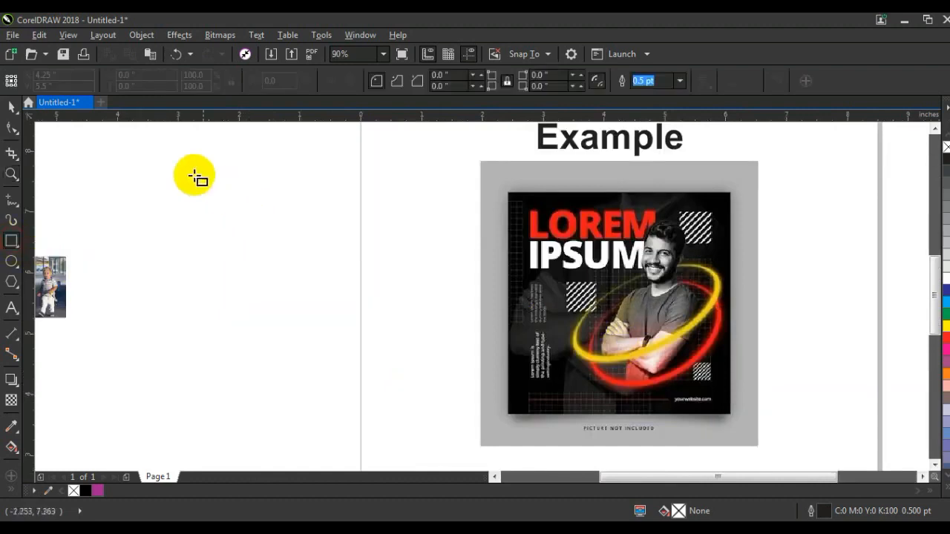
- Draw a square about 4.5 in wide beside the example poster and fill it with black
drag(175, 156, 401, 431)
click(10, 109)
click(85, 490)
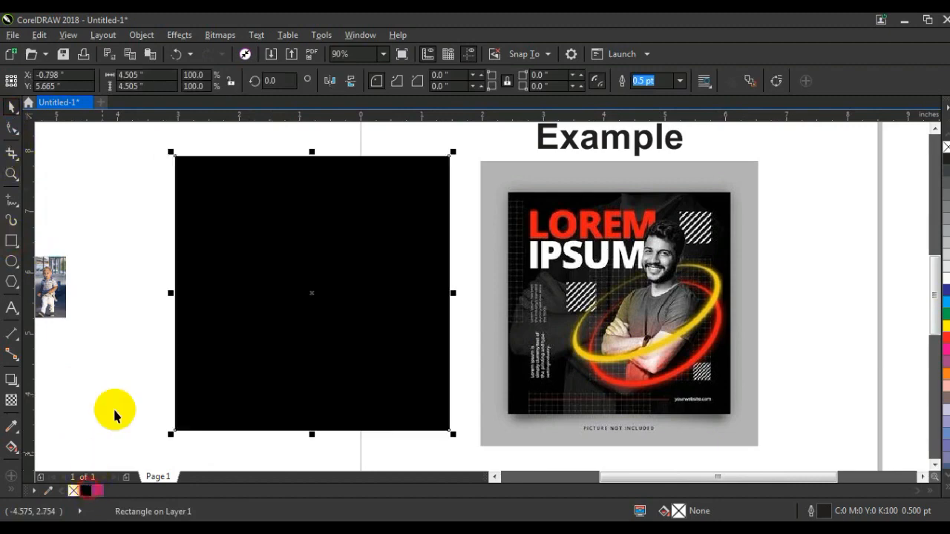
click(115, 356)
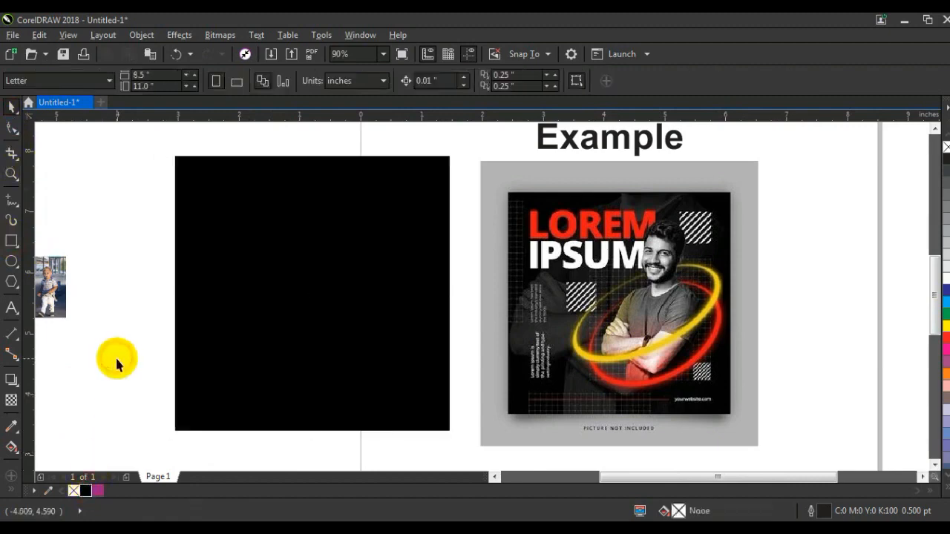
- Draw two loose freehand curves around the example poster, one around its upper part and one around its lower part
click(13, 199)
mouse_move(717, 280)
mouse_down()
mouse_move(814, 175)
mouse_move(667, 161)
mouse_move(464, 176)
mouse_up()
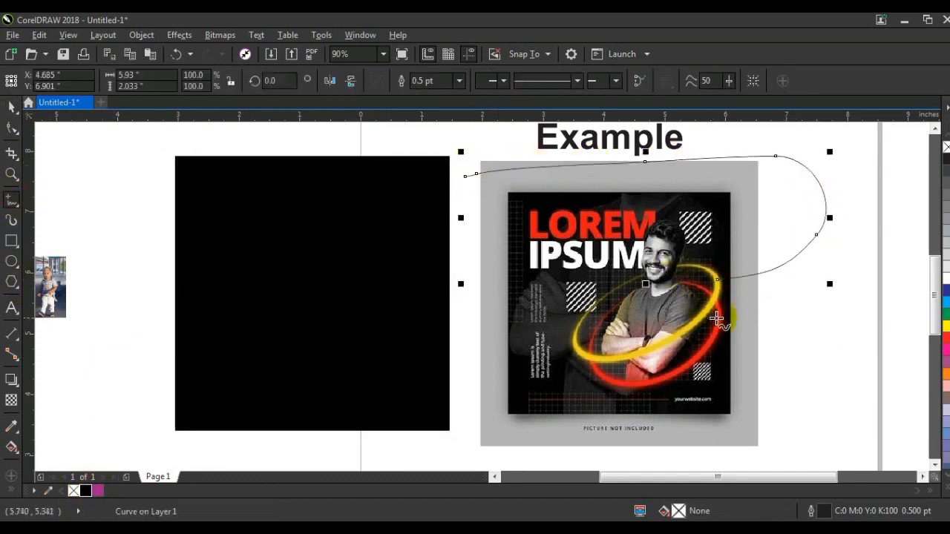
mouse_move(718, 319)
mouse_down()
mouse_move(797, 350)
mouse_move(701, 399)
mouse_move(562, 414)
mouse_move(446, 389)
mouse_move(463, 361)
mouse_up()
click(11, 106)
click(148, 254)
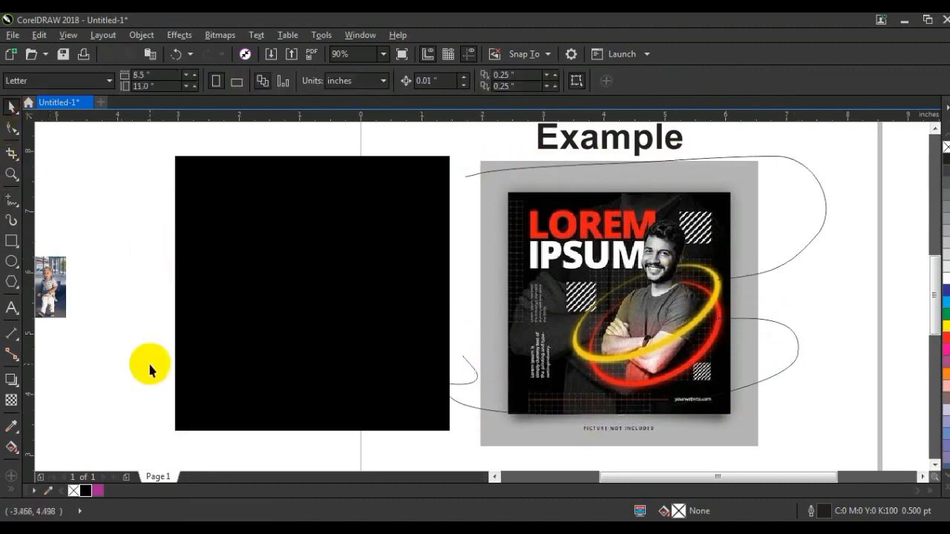
- Draw a circle about 3.19 in across on the black square and give it a white outline
click(495, 476)
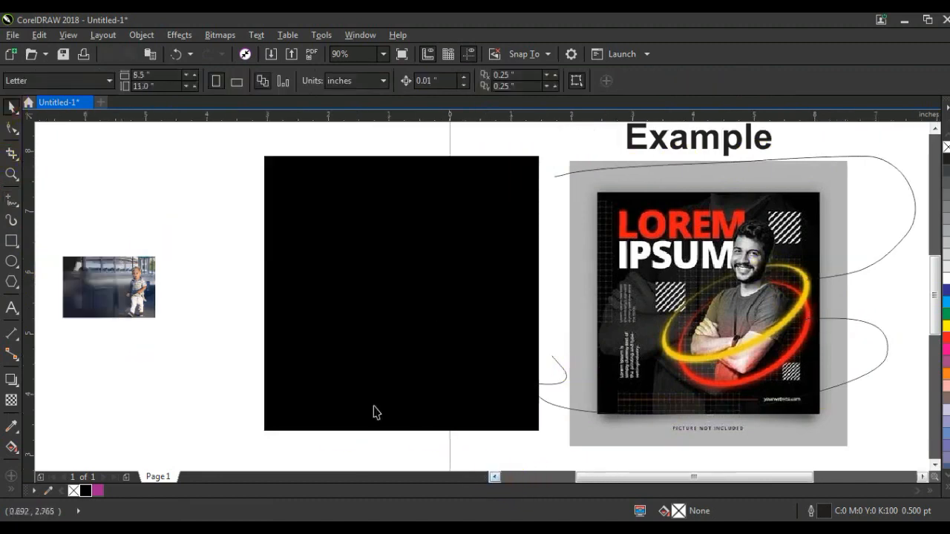
click(493, 476)
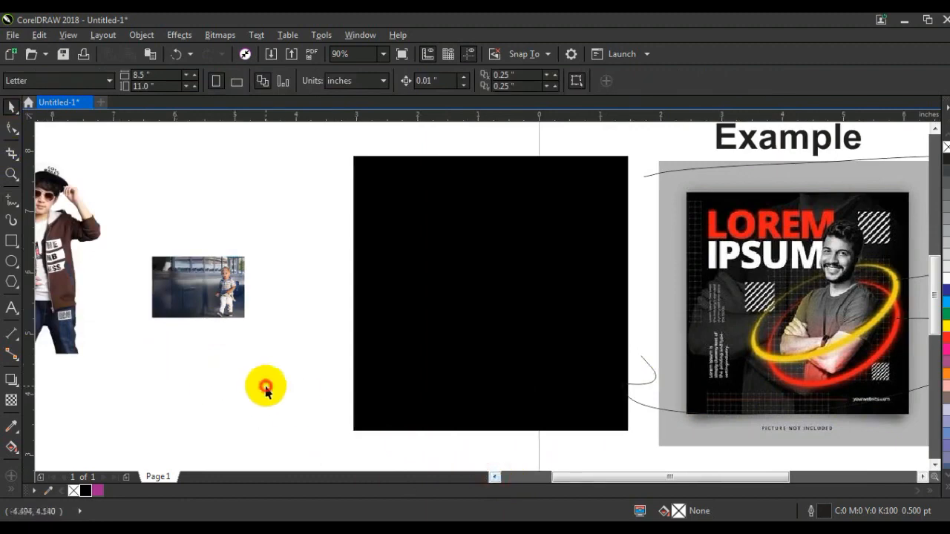
click(12, 260)
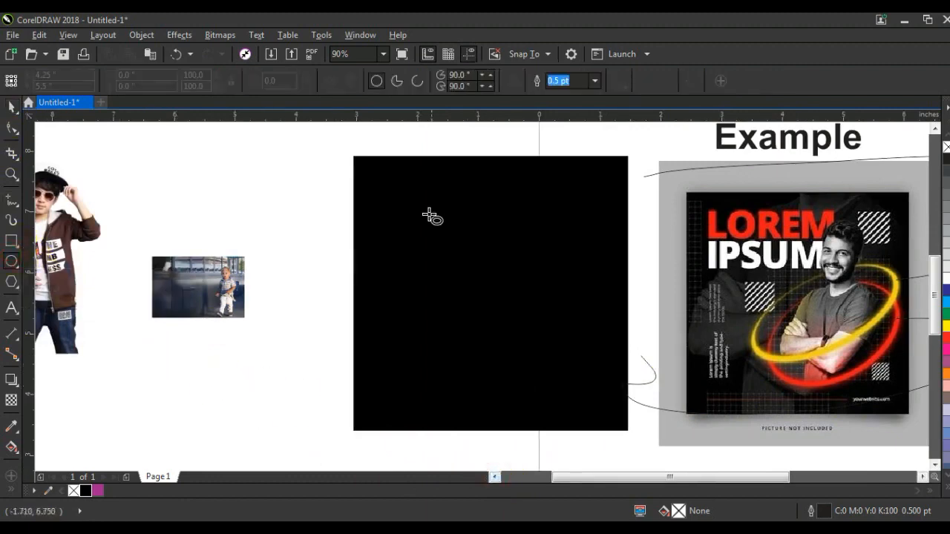
drag(396, 197, 525, 398)
click(15, 111)
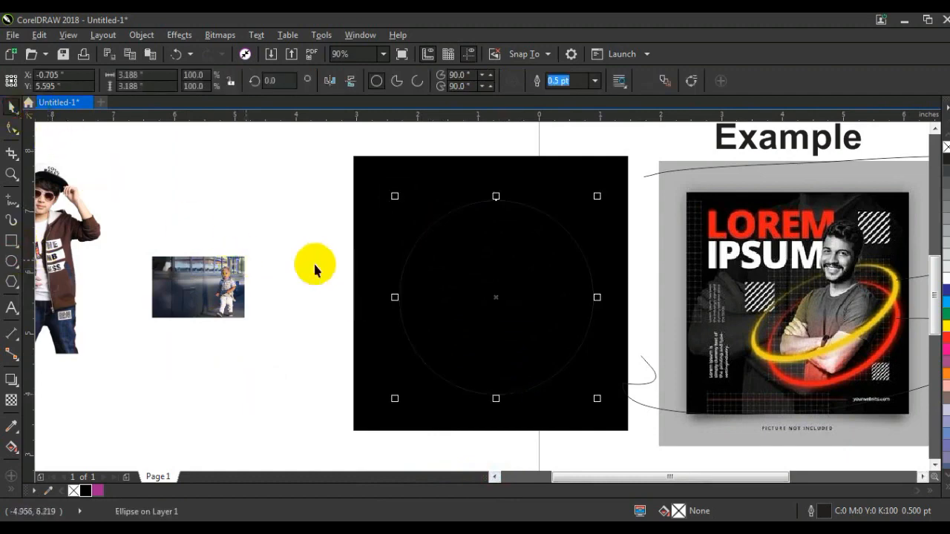
right_click(945, 276)
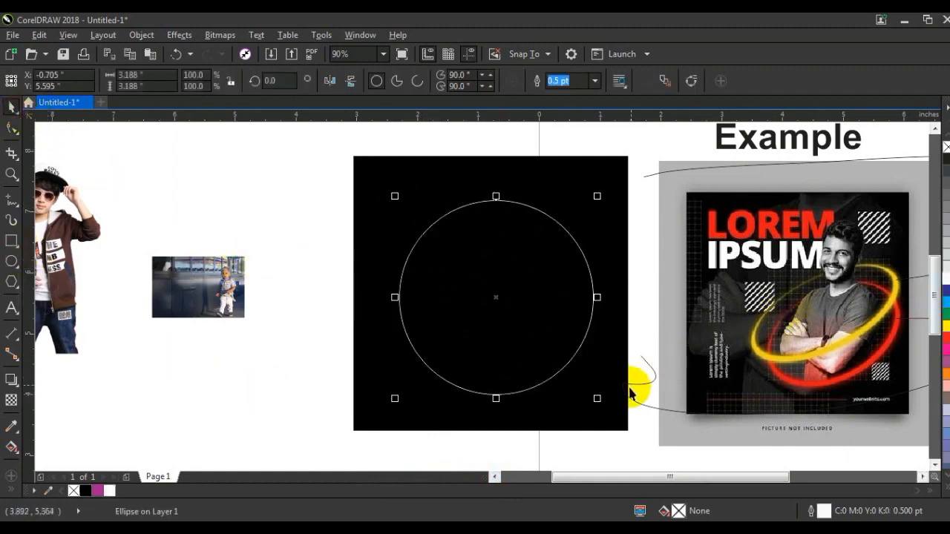
- Create a smaller copy of the circle inside it, about 2.92 in across and offset toward the outer circle's upper edge
drag(602, 399, 547, 378)
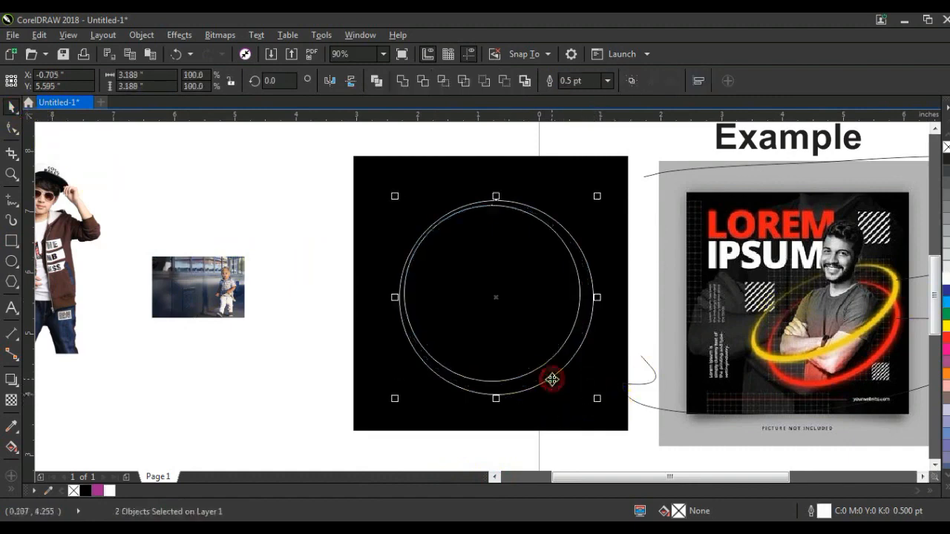
click(329, 329)
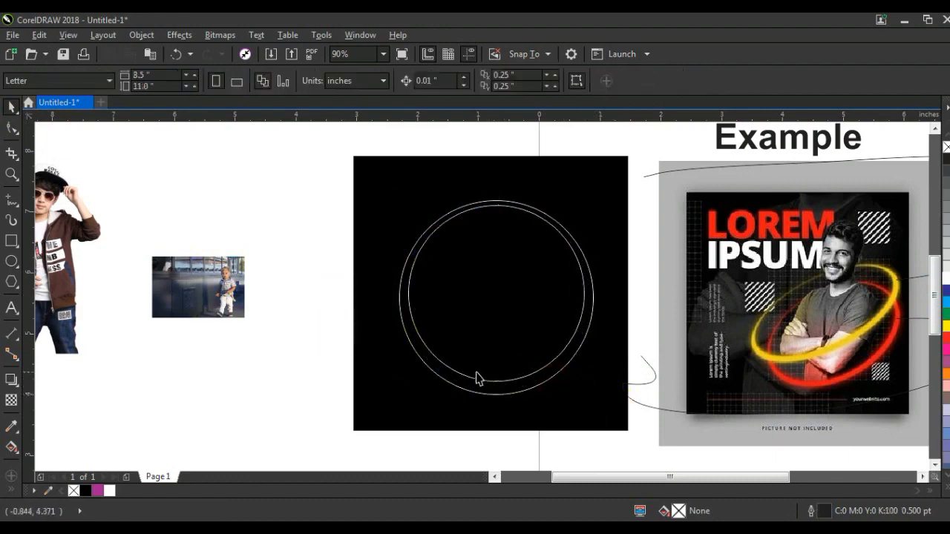
click(497, 213)
drag(591, 201, 593, 199)
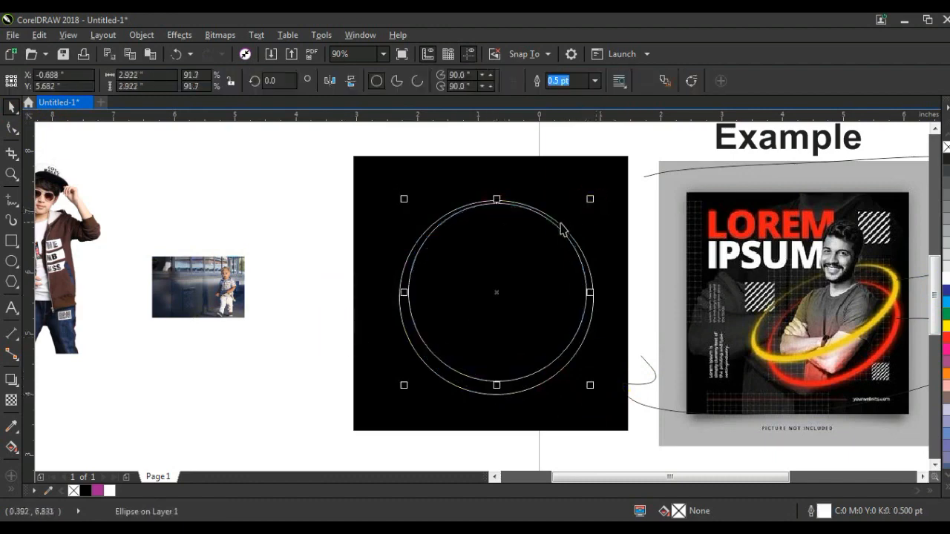
- Combine the two circles into a single ring, fill it with red and remove its outline
shift+click(560, 227)
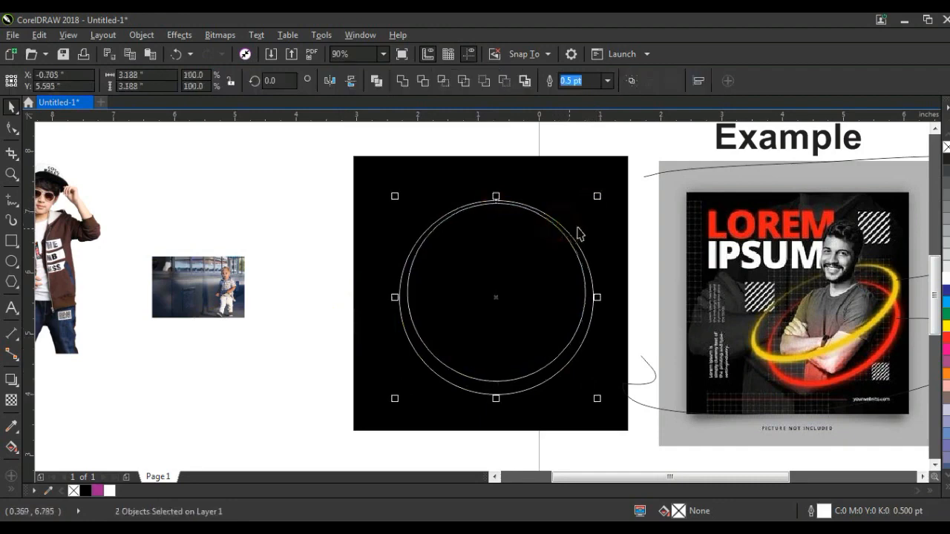
click(375, 84)
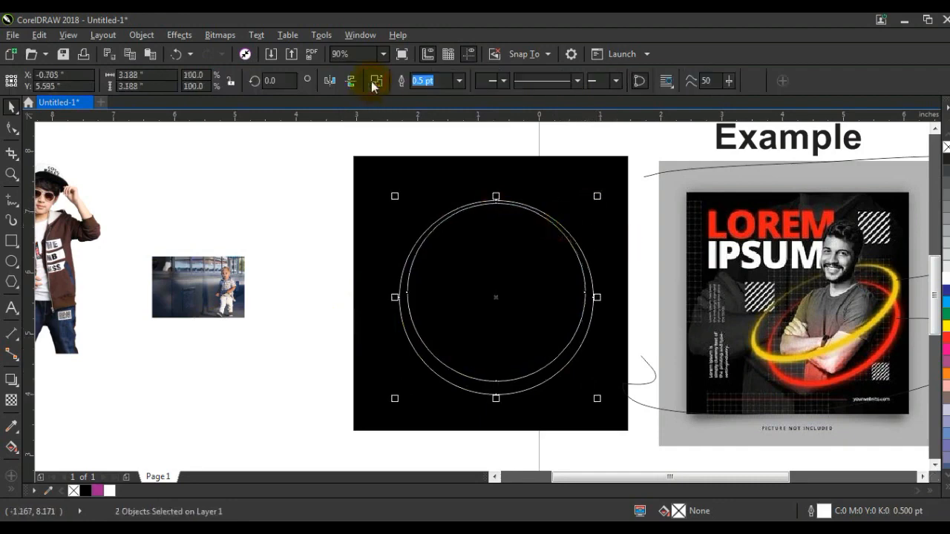
click(946, 342)
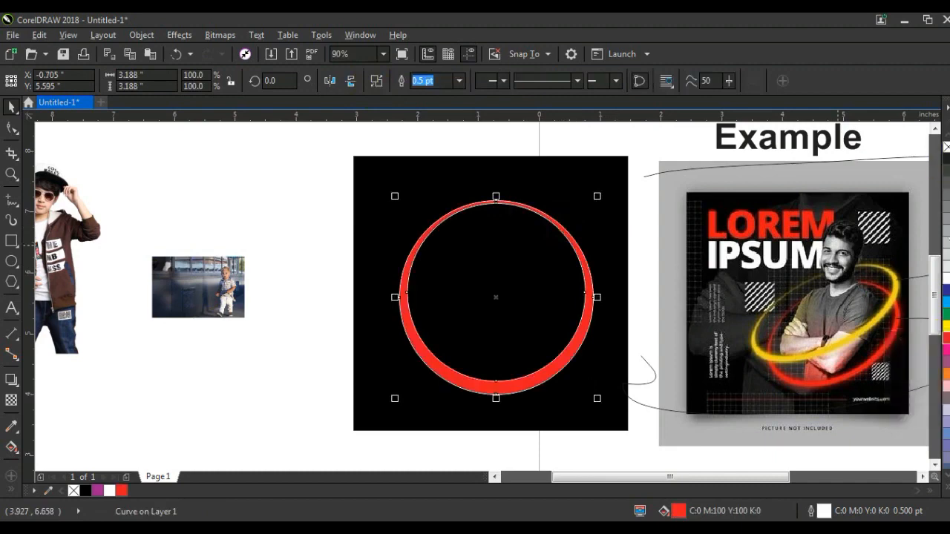
right_click(946, 147)
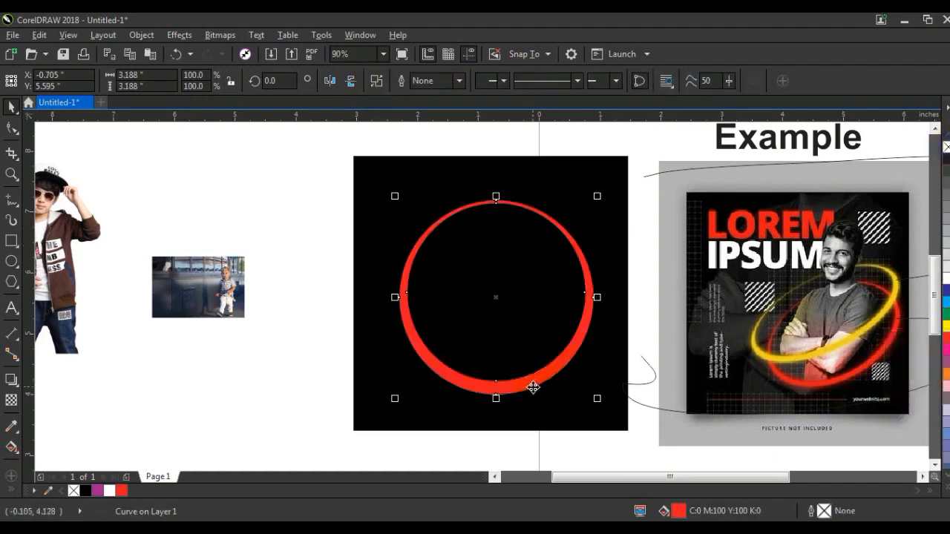
- Skew the red ring into a tilted ellipse and reduce it to about 2.68 by 2.03 in within the black square
click(531, 387)
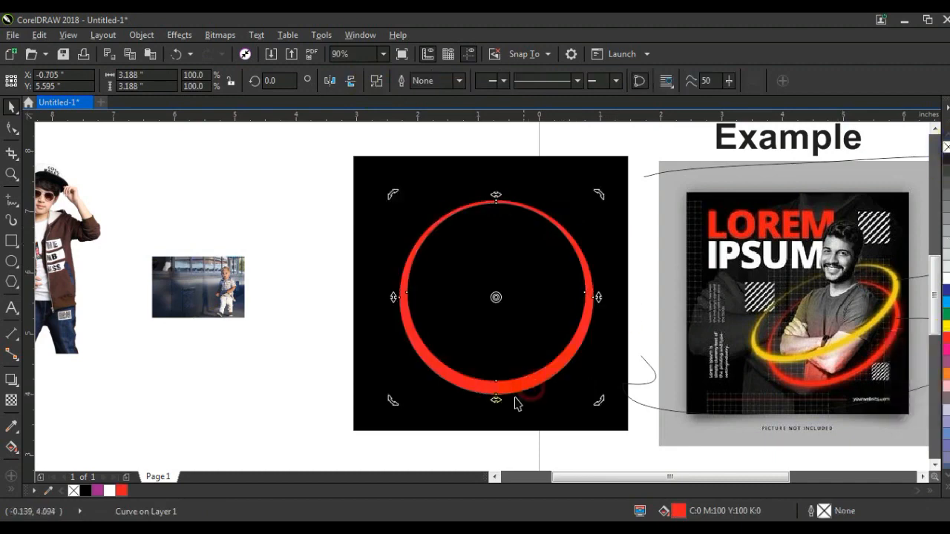
drag(499, 400, 432, 382)
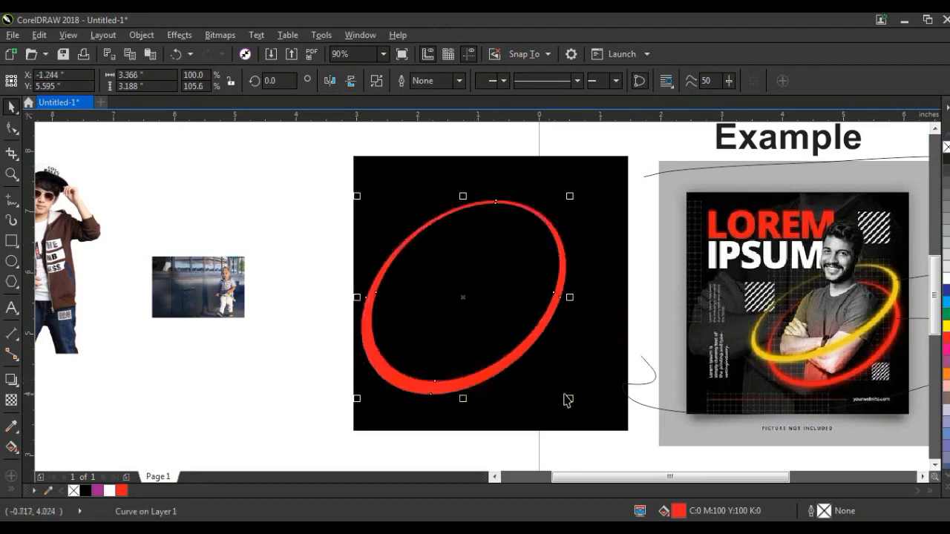
drag(569, 399, 526, 368)
drag(488, 334, 564, 359)
drag(520, 389, 519, 373)
click(505, 369)
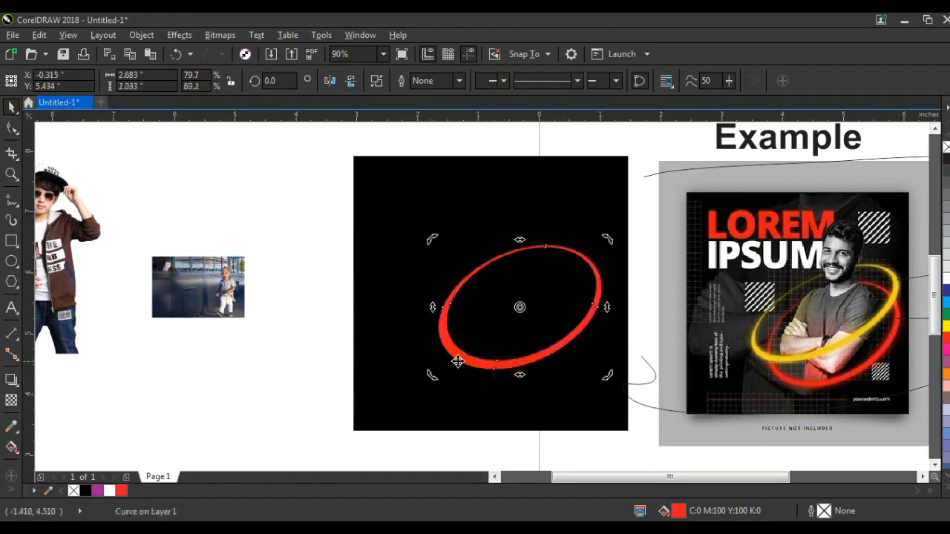
- Enlarge the tilted ring to about 3.33 by 2.52 in and recolor it yellow
drag(434, 386, 496, 360)
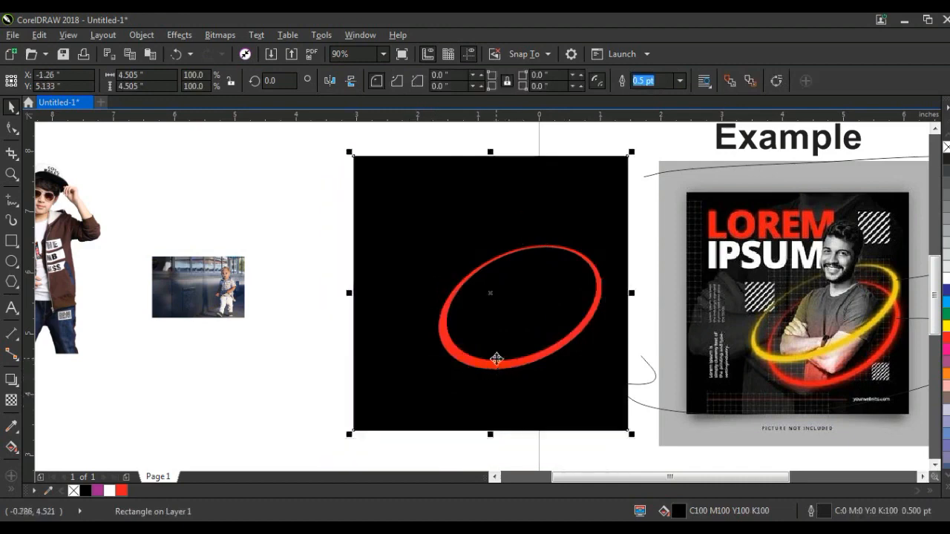
click(485, 371)
drag(436, 376, 395, 400)
click(470, 361)
drag(581, 260, 598, 227)
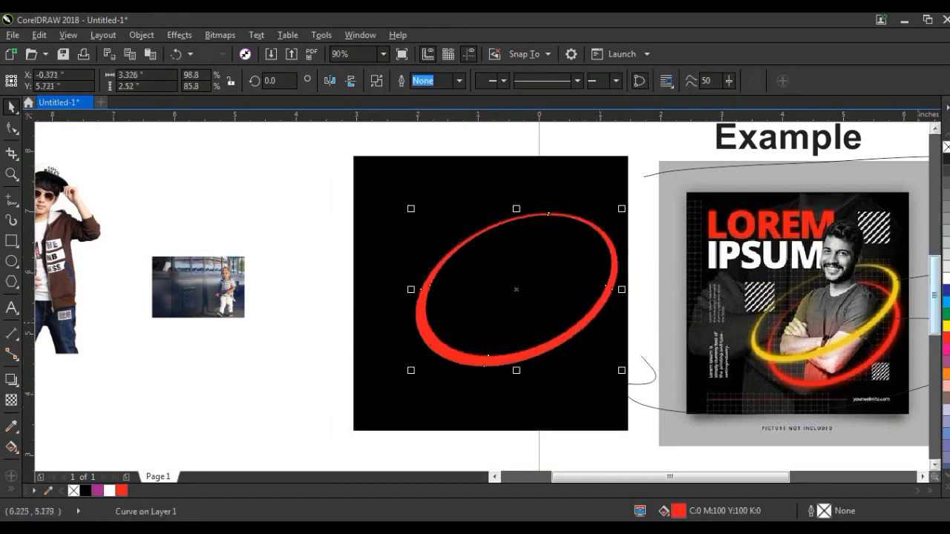
click(946, 331)
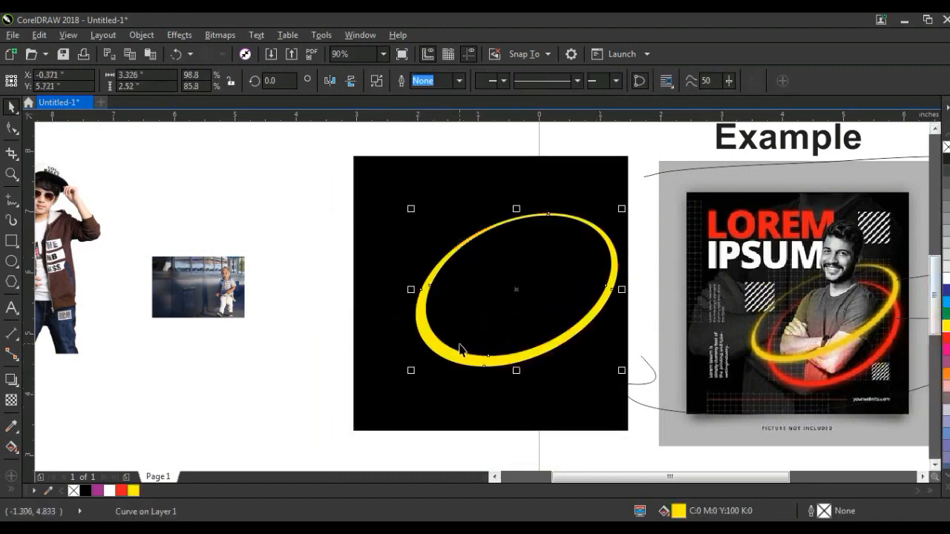
- Duplicate the yellow ring slightly below itself, narrow the copy to about 2.91 in and fill it with red
drag(558, 349, 555, 372)
drag(621, 315, 594, 330)
drag(530, 242, 533, 269)
click(940, 346)
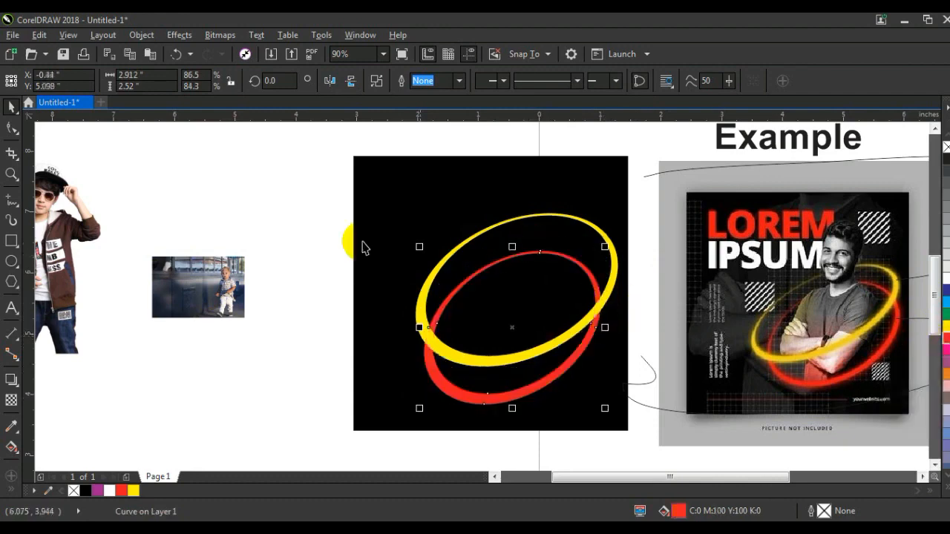
- Select both rings and shift them slightly to the right on the black square
click(272, 206)
drag(308, 196, 665, 425)
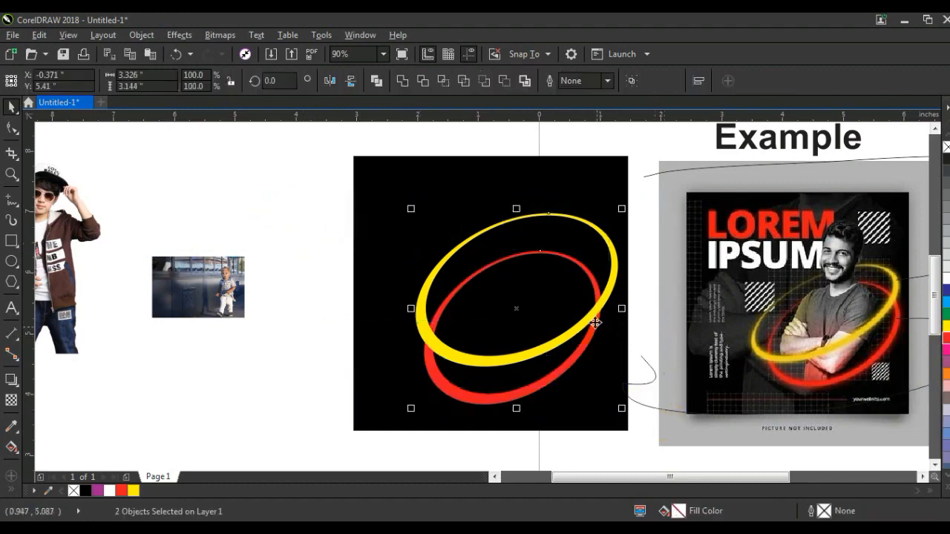
click(299, 270)
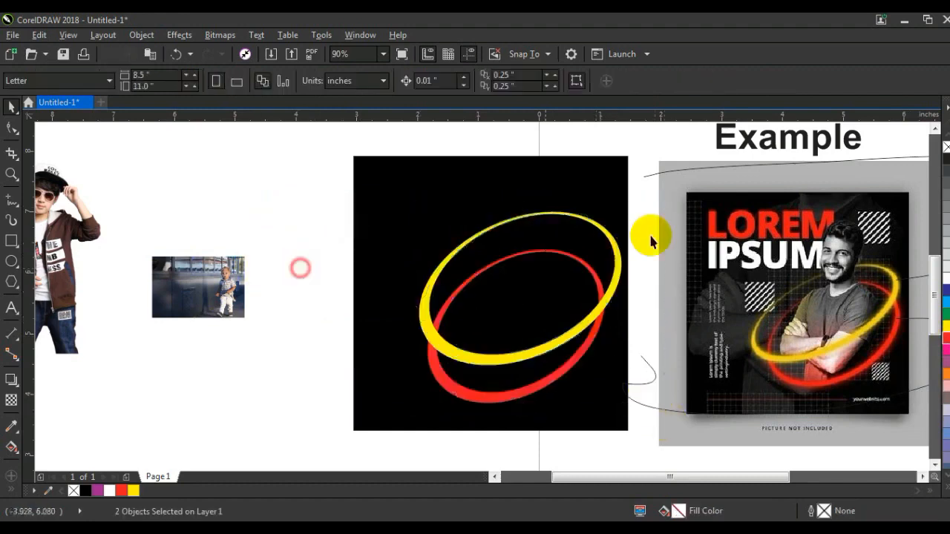
- Convert the yellow ring to a 300 dpi bitmap in CMYK Color (32-bit) with a transparent background
click(608, 235)
click(509, 405)
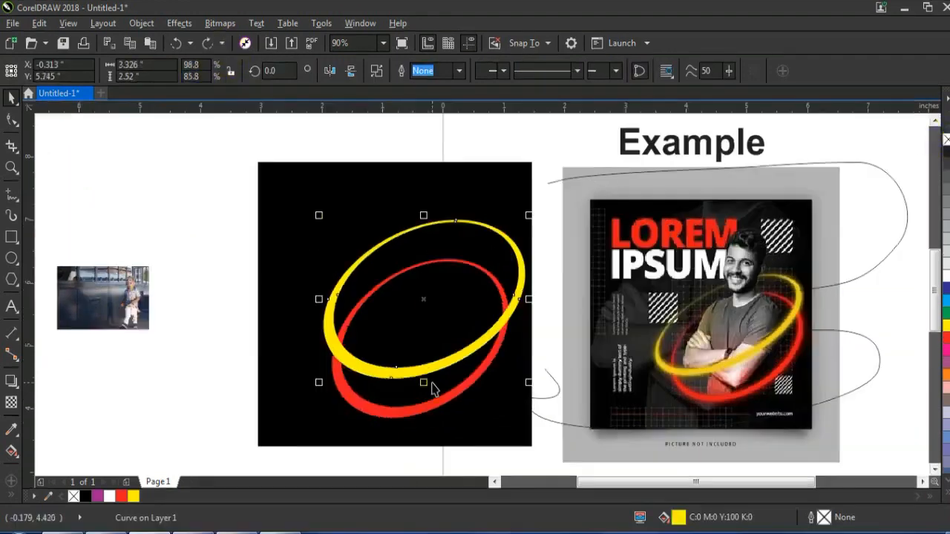
click(221, 25)
click(230, 38)
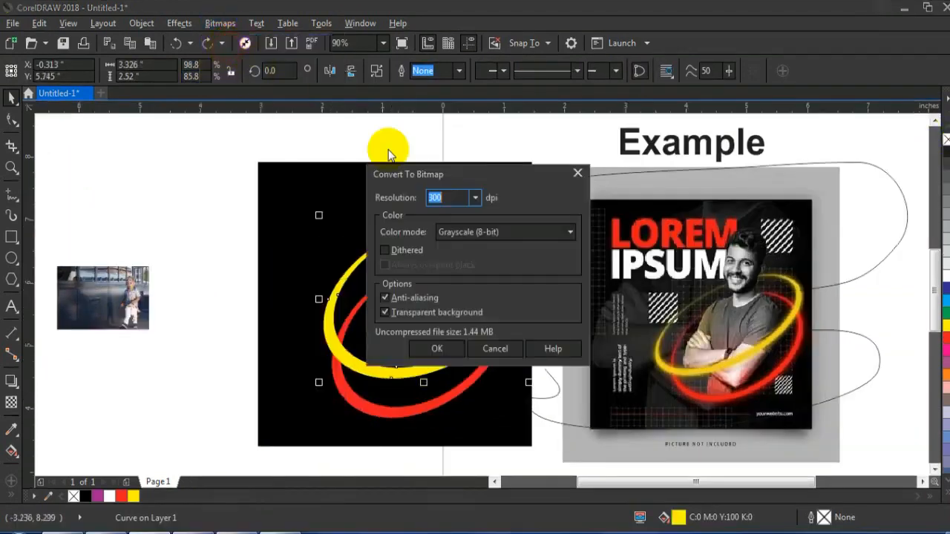
click(496, 232)
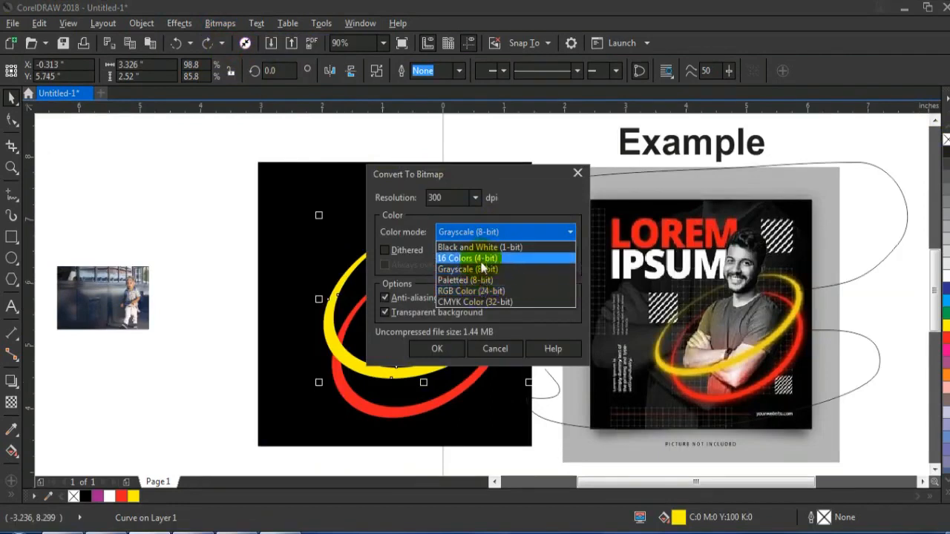
click(475, 301)
click(446, 348)
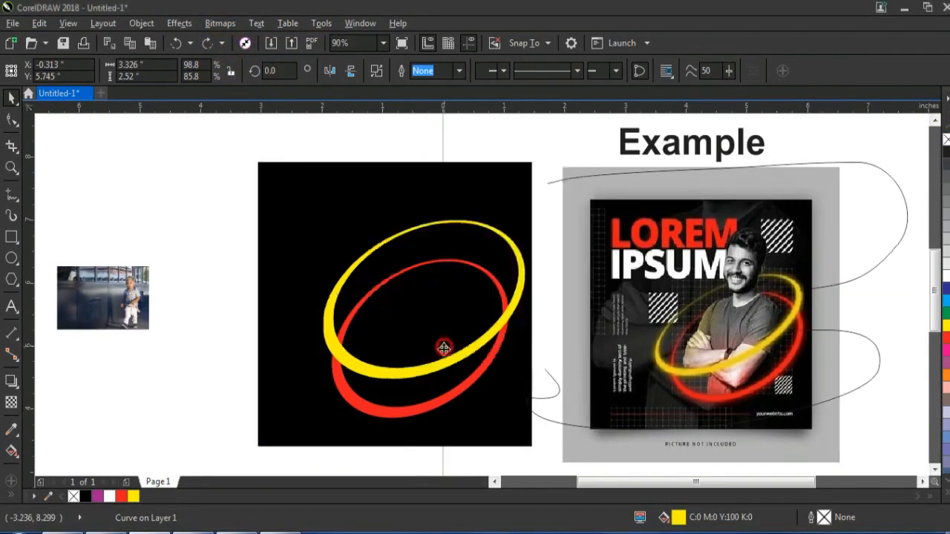
- Convert the red ring to a 300 dpi CMYK Color (32-bit) bitmap with a transparent background
click(414, 417)
click(220, 23)
click(252, 41)
click(458, 352)
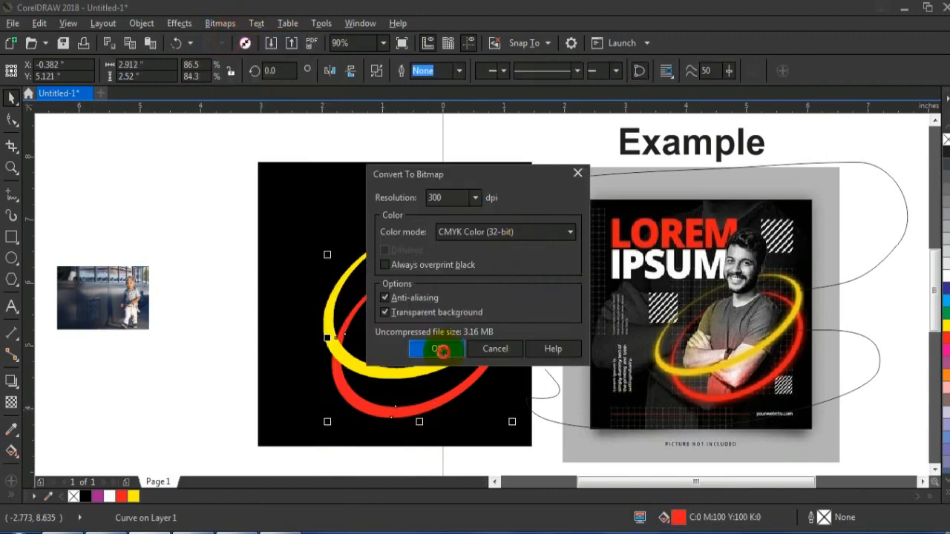
- Apply a Gaussian Blur with a radius of 7.0 pixels to both ring bitmaps
shift+click(500, 231)
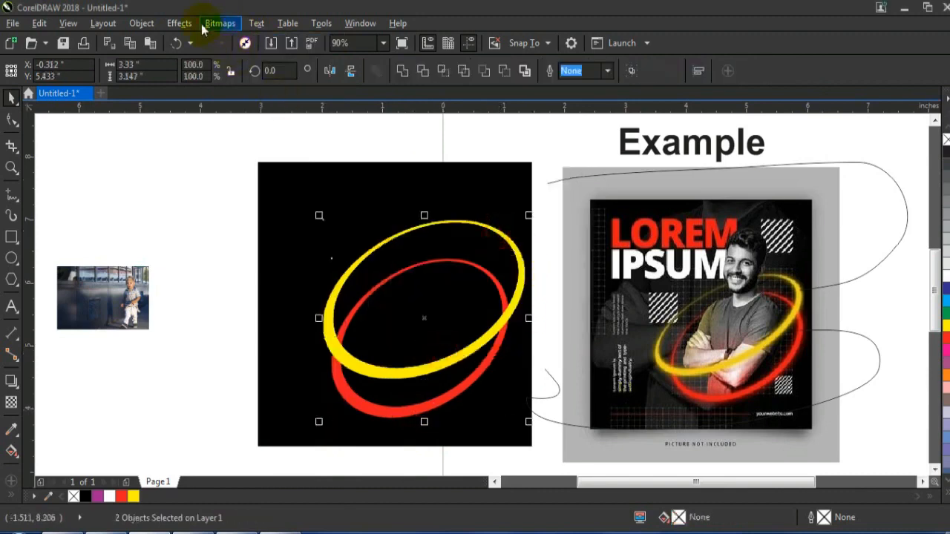
click(179, 23)
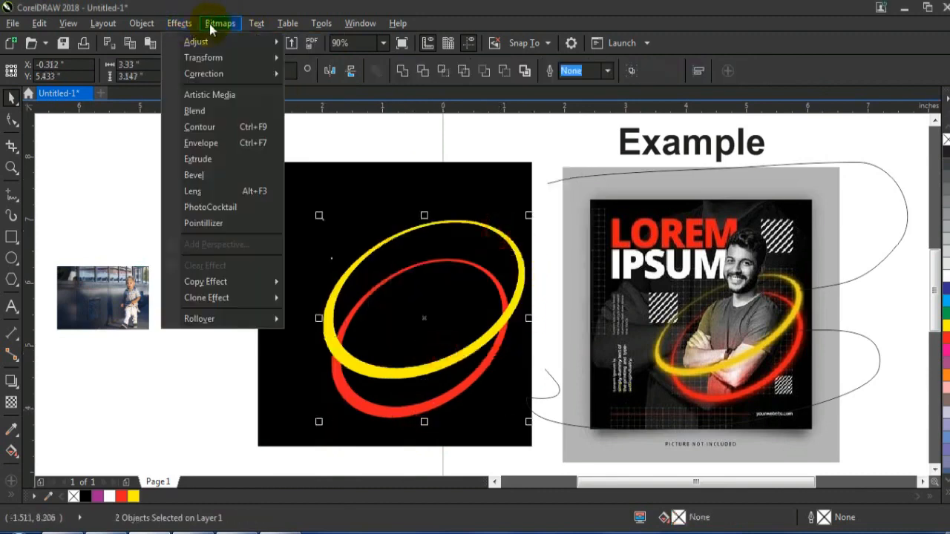
mouse_move(213, 27)
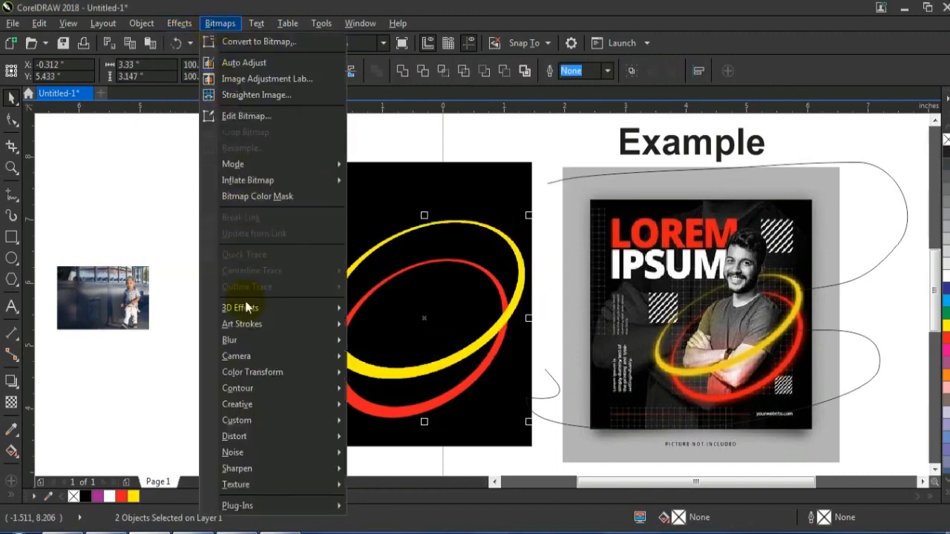
mouse_move(248, 340)
click(397, 358)
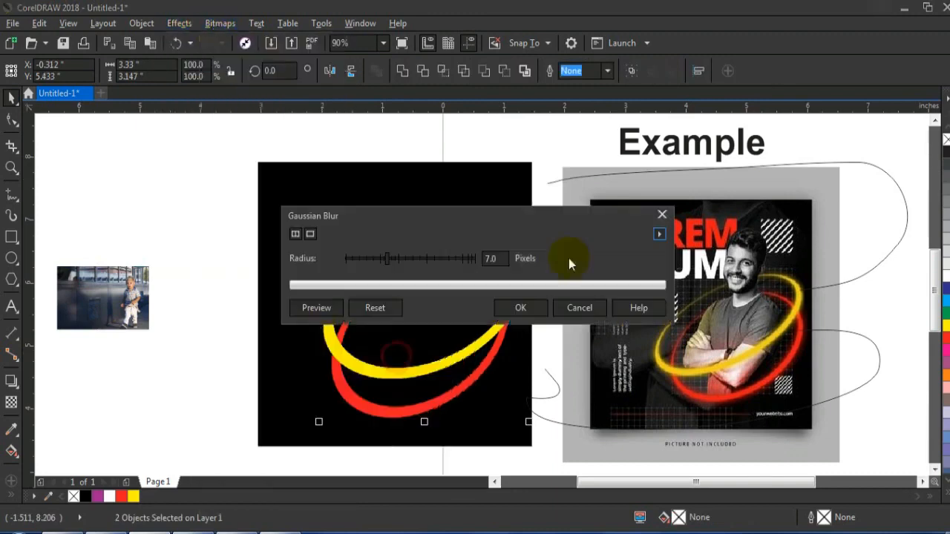
click(523, 307)
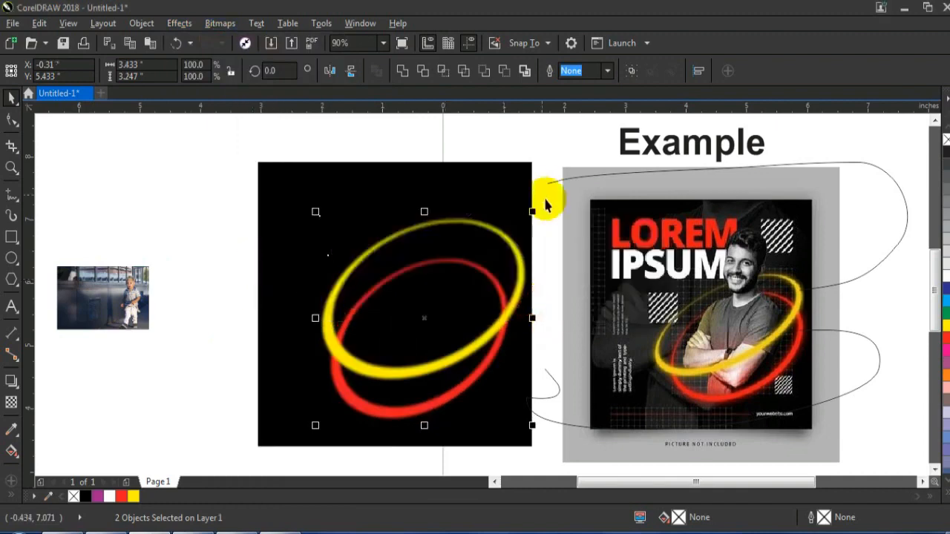
- Scale both blurred rings down together to about 3.2 × 3.03 inches, then deselect them
drag(533, 213, 525, 221)
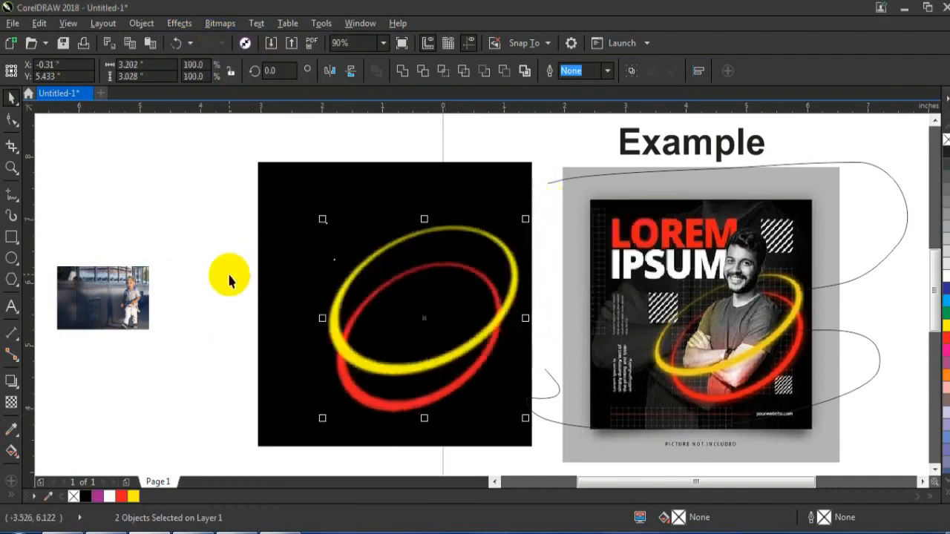
click(191, 270)
- Move the cutout of the boy with the cap onto the black square and bring it to the front
scroll(327, 327, down, 3)
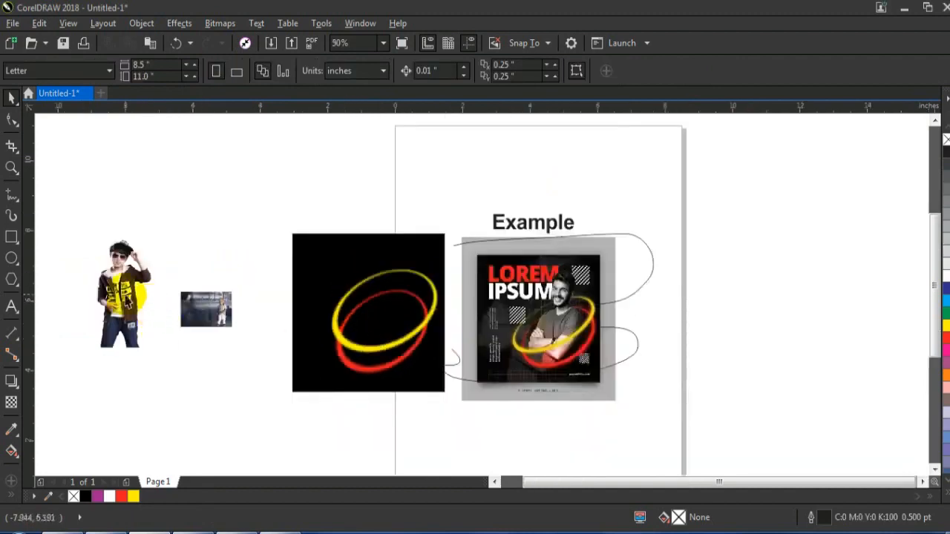
click(361, 339)
drag(381, 334, 382, 333)
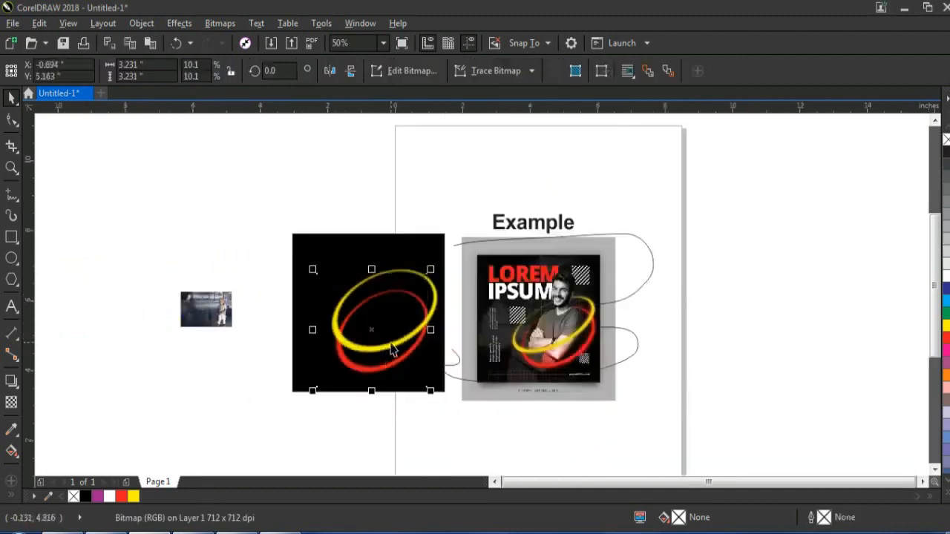
key(shift+Page_Up)
- Crop the empty margins around the boy cutout by reshaping its bitmap boundary with the Shape tool
drag(272, 217, 693, 419)
key(shift+F2)
click(318, 289)
click(10, 123)
drag(140, 205, 232, 445)
drag(350, 177, 413, 483)
drag(386, 410, 366, 423)
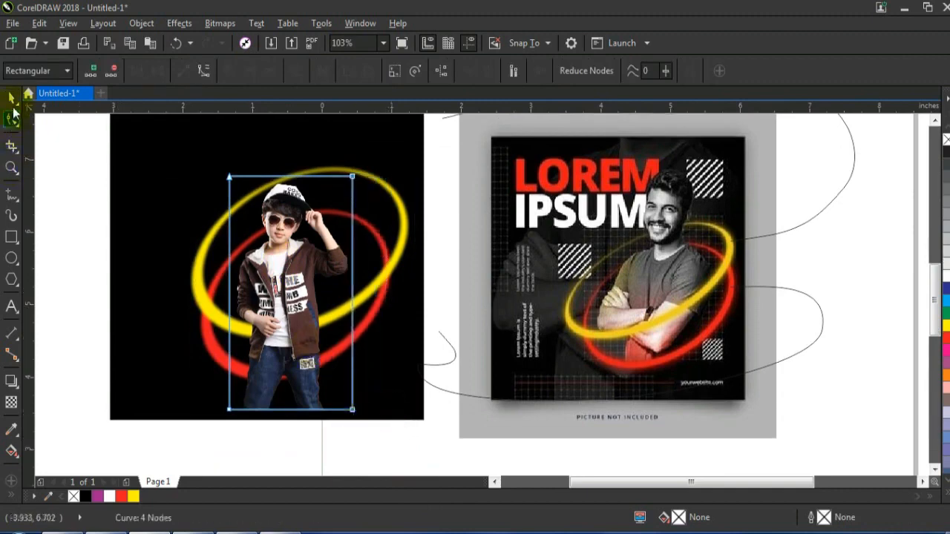
- Align the bottom edge of the boy cutout with the bottom of the black square
click(12, 99)
shift+click(152, 383)
key(b)
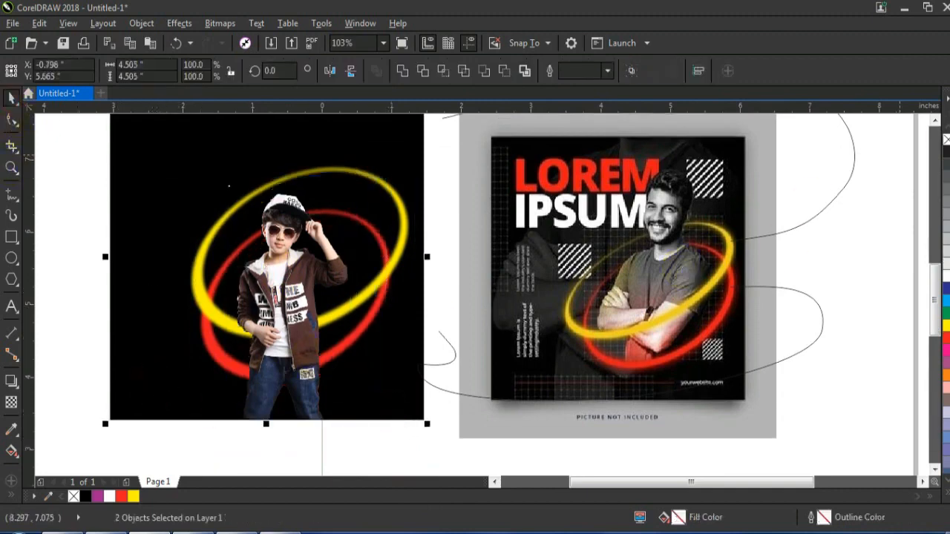
- Enlarge the boy cutout proportionally to about 2.32 × 4.25 inches so it fills most of the square's height
click(936, 122)
click(283, 352)
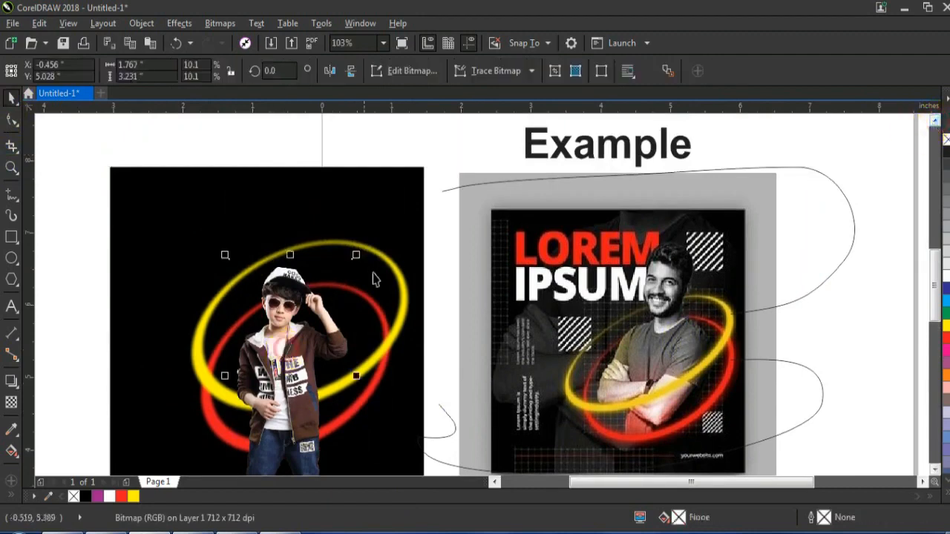
drag(356, 254, 403, 186)
drag(226, 195, 219, 184)
drag(391, 186, 392, 182)
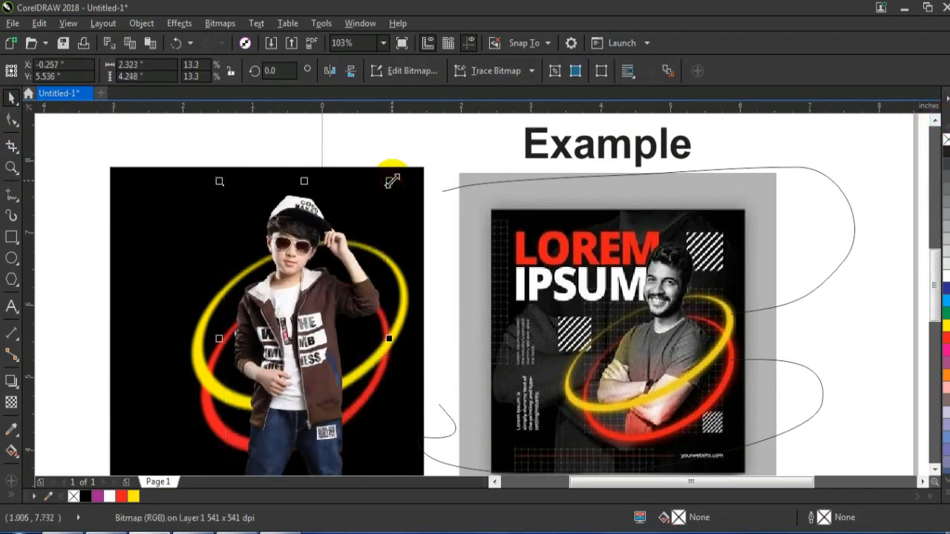
- Convert the boy cutout to a 300 dpi Grayscale (8-bit) bitmap with a transparent background
click(220, 23)
click(245, 36)
click(488, 232)
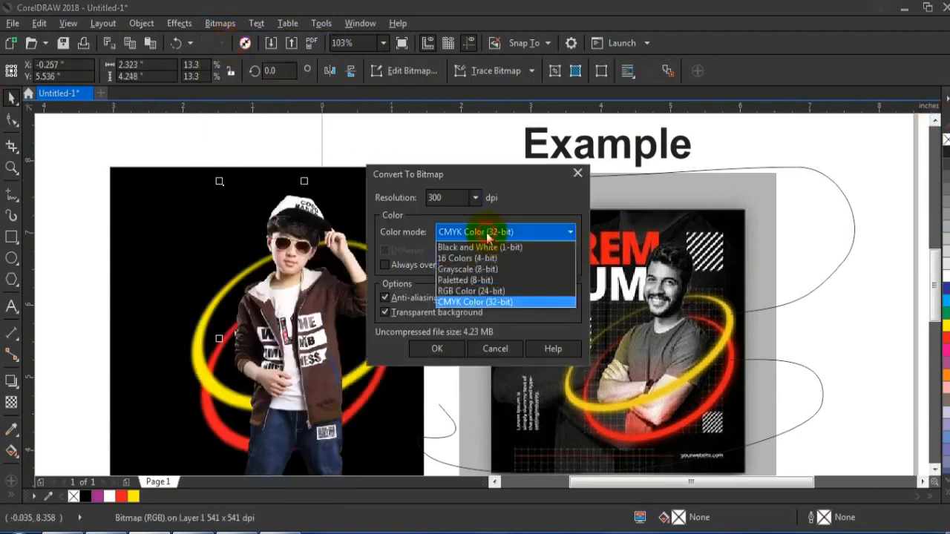
click(471, 265)
click(436, 348)
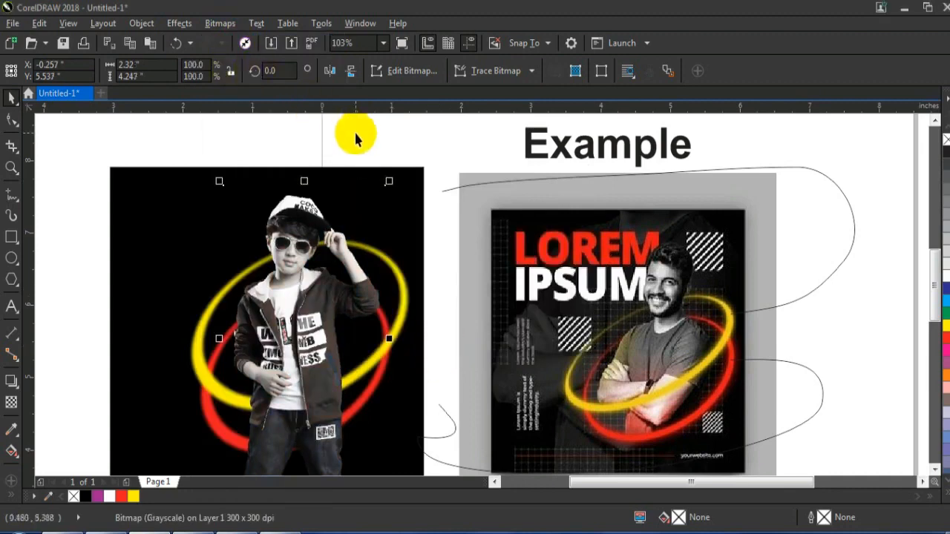
- Send the grayscale boy bitmap back behind both the yellow and red rings
key(ctrl+Page_Down)
key(ctrl+Page_Down)
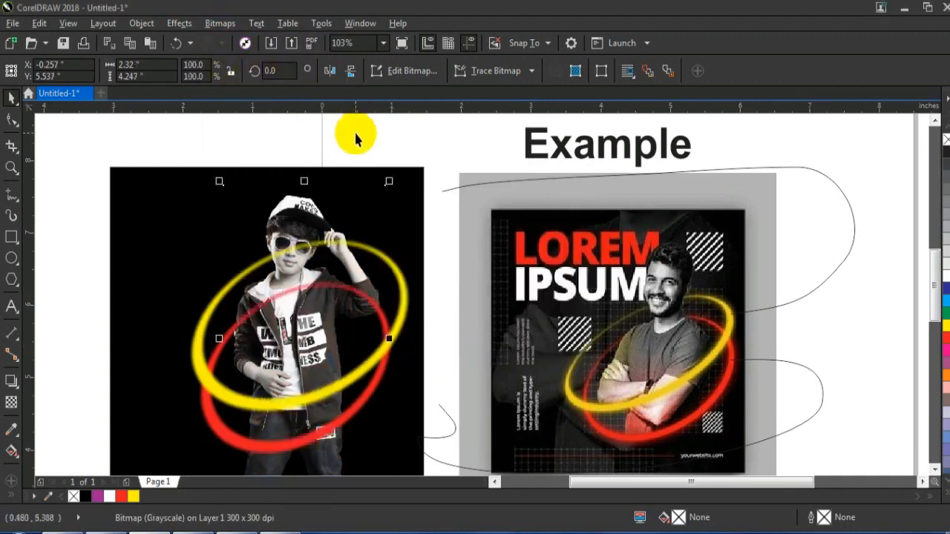
drag(288, 202, 234, 180)
key(ctrl+z)
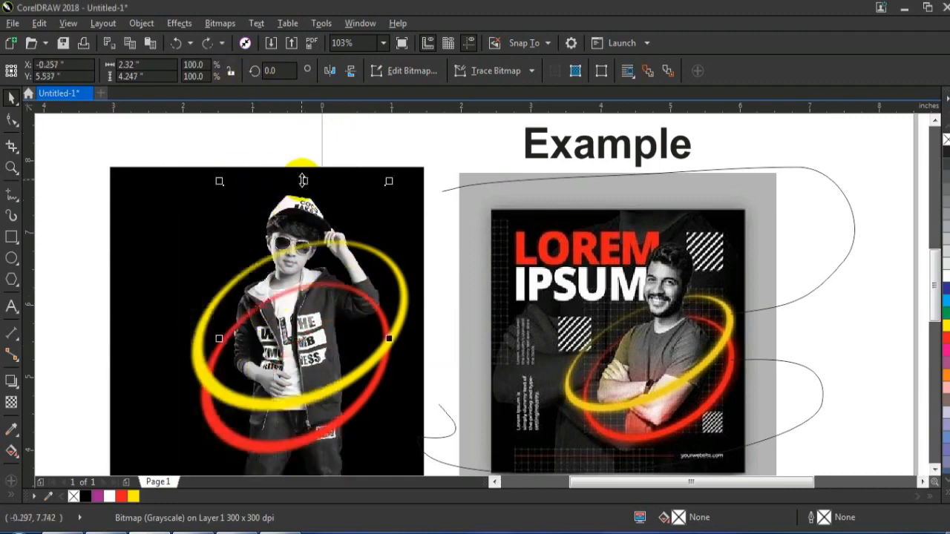
- Bring a duplicate of the boy to the front and crop its lower part so the rings cross in front of his body
key(shift+Page_Up)
click(11, 120)
drag(162, 380, 385, 321)
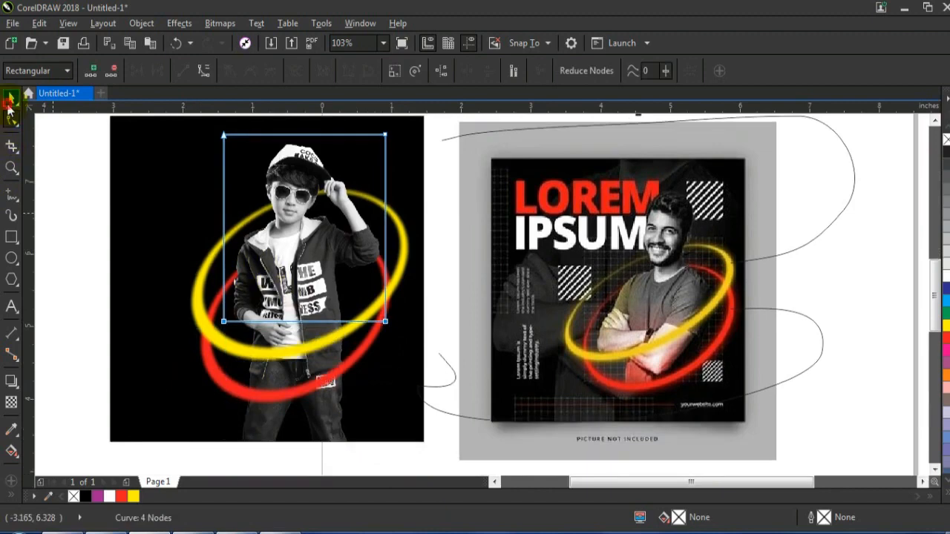
click(10, 100)
click(51, 233)
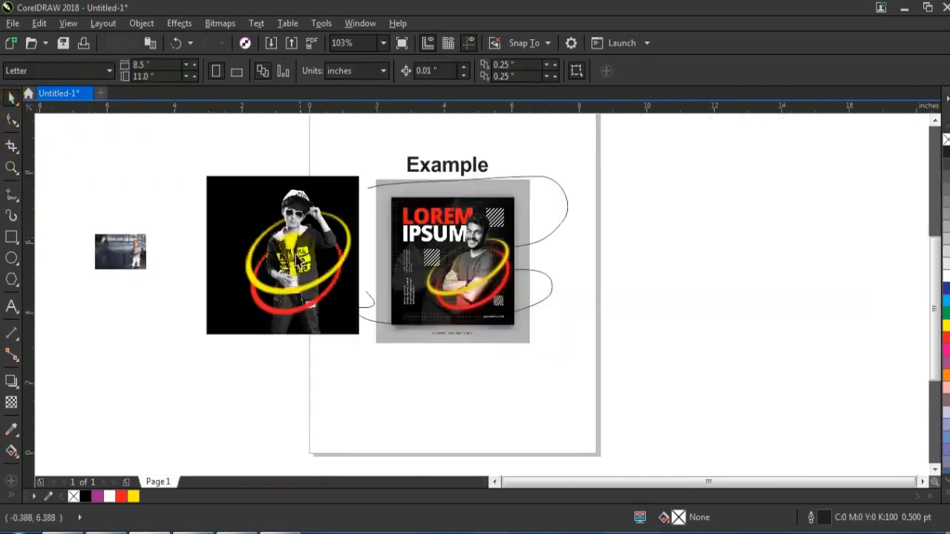
- Select the boy bitmaps and both rings and shift them slightly right and down on the black square
scroll(297, 226, down, 2)
drag(216, 145, 373, 361)
drag(240, 182, 247, 190)
click(187, 172)
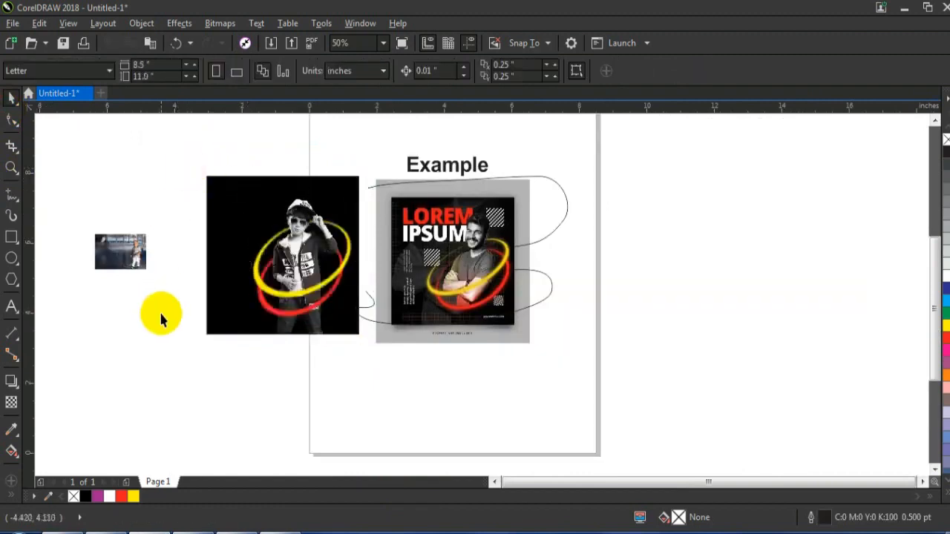
- Mirror the small background photo of the child horizontally and enlarge it to about 6.1 × 4.06 inches
click(130, 252)
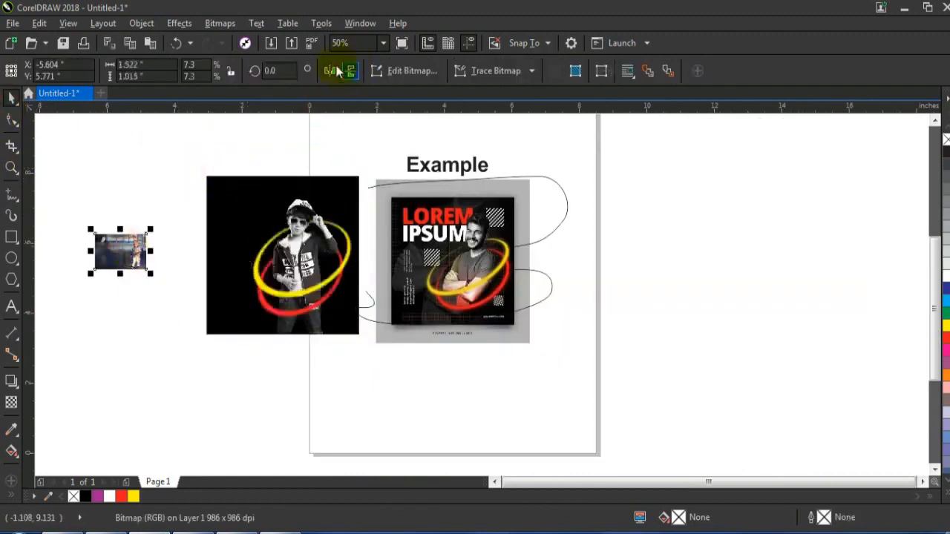
drag(152, 272, 328, 376)
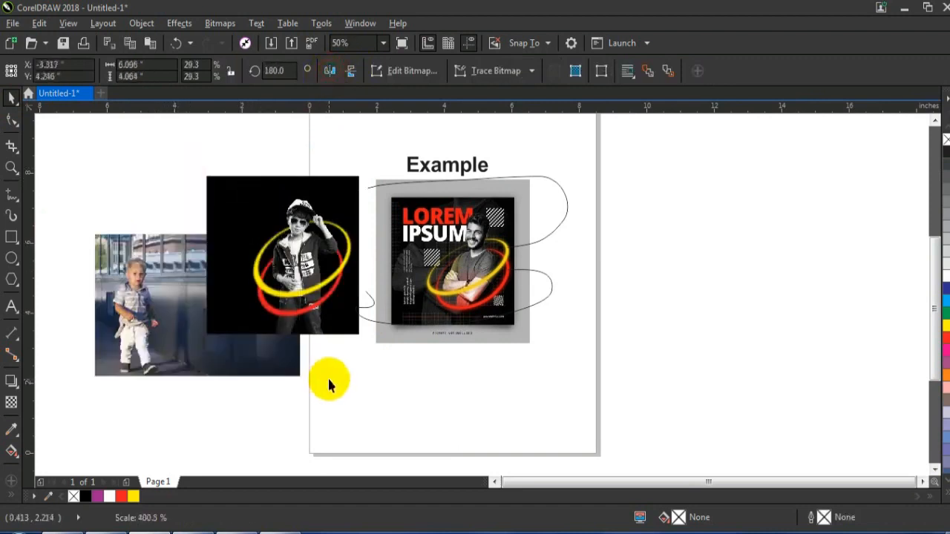
- Convert the enlarged background photo to a 300 dpi Grayscale (8-bit) bitmap
click(221, 23)
click(244, 37)
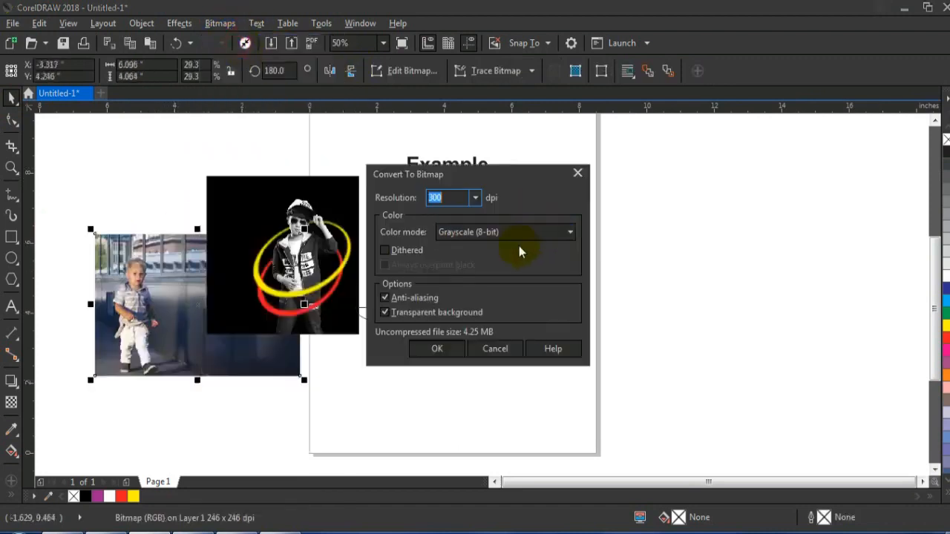
click(438, 351)
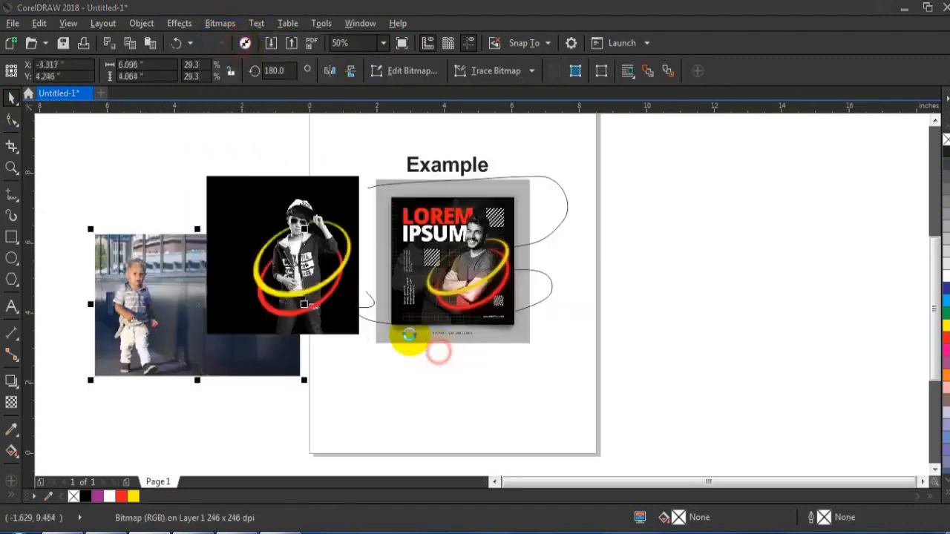
- Darken the grayscale background photo by applying a Gamma adjustment with a value of about 0.42
click(180, 23)
mouse_move(196, 43)
click(347, 148)
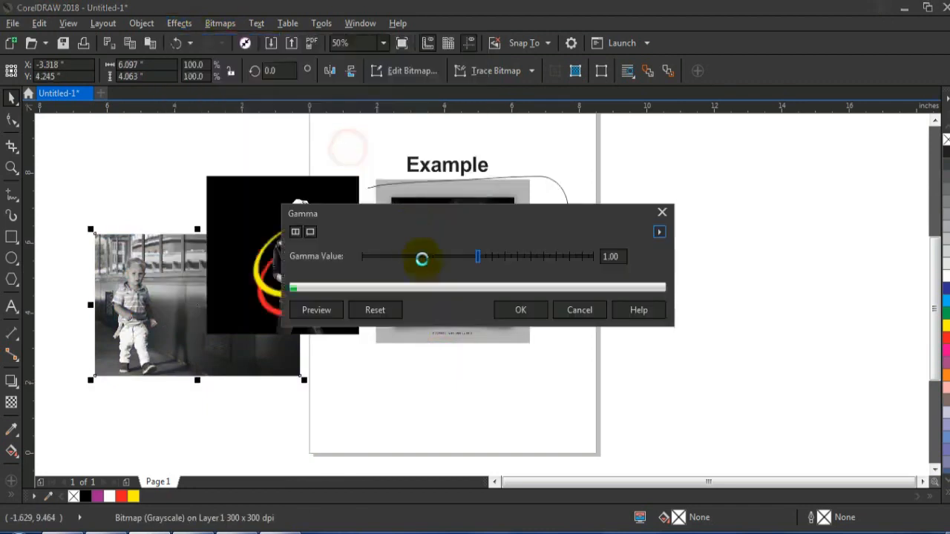
drag(456, 269, 442, 266)
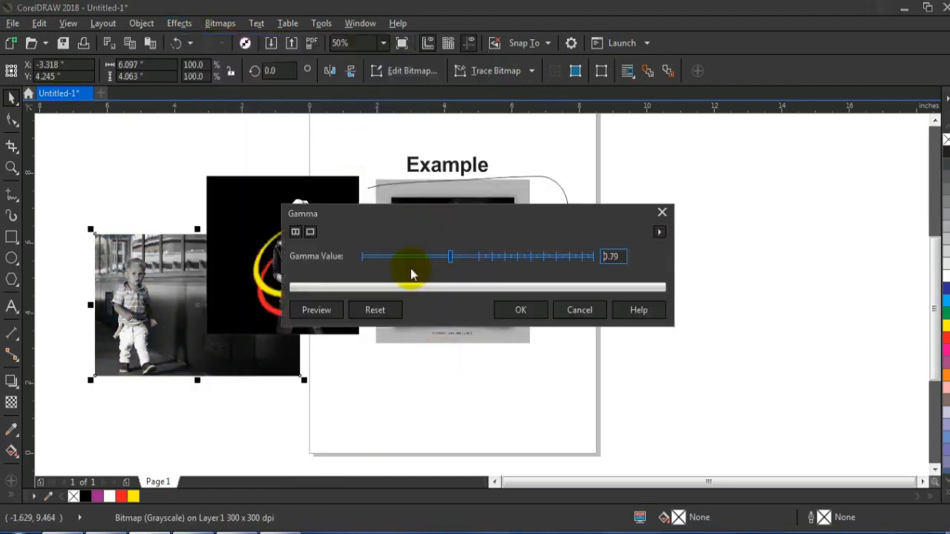
click(314, 313)
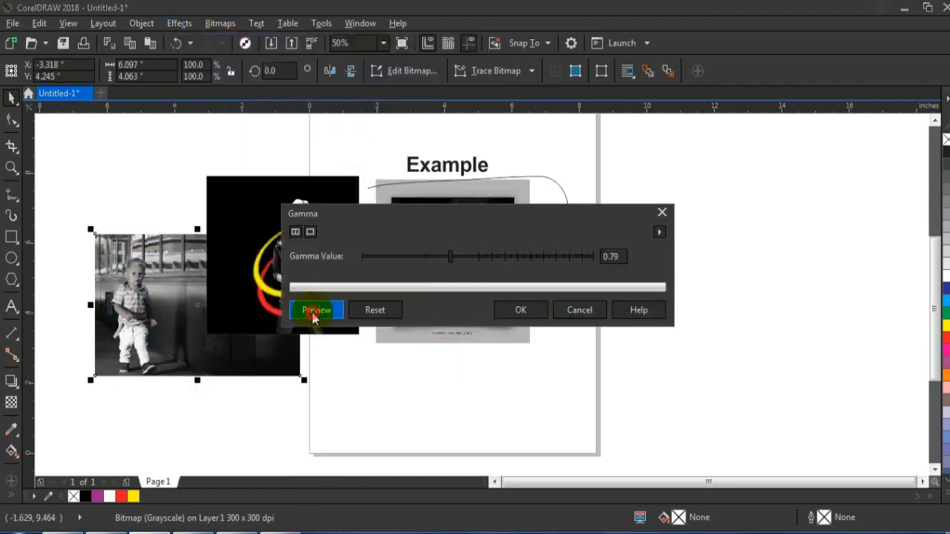
click(428, 265)
drag(427, 266, 403, 256)
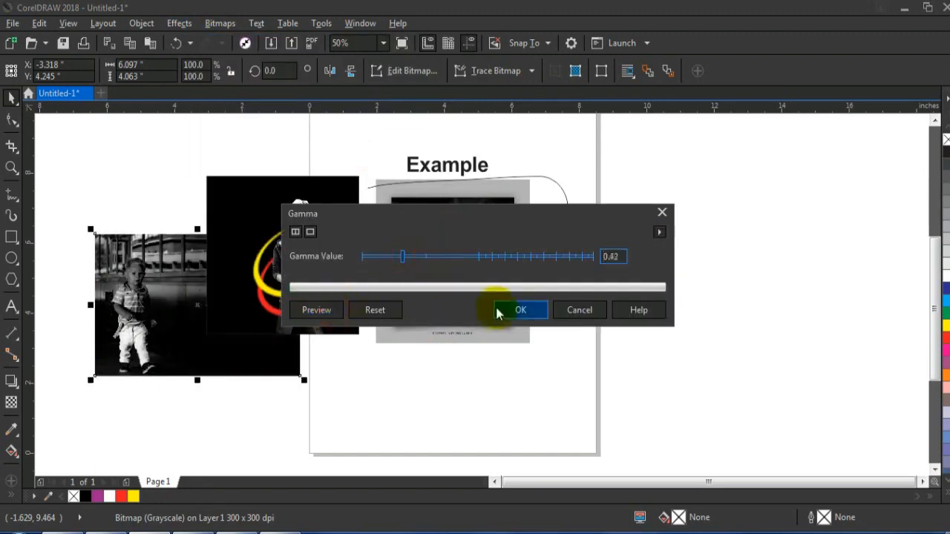
click(520, 310)
- Fit the darkened photo across the black square's area at about 7.53 × 5.02 inches and apply a uniform transparency of 50
drag(302, 231, 422, 159)
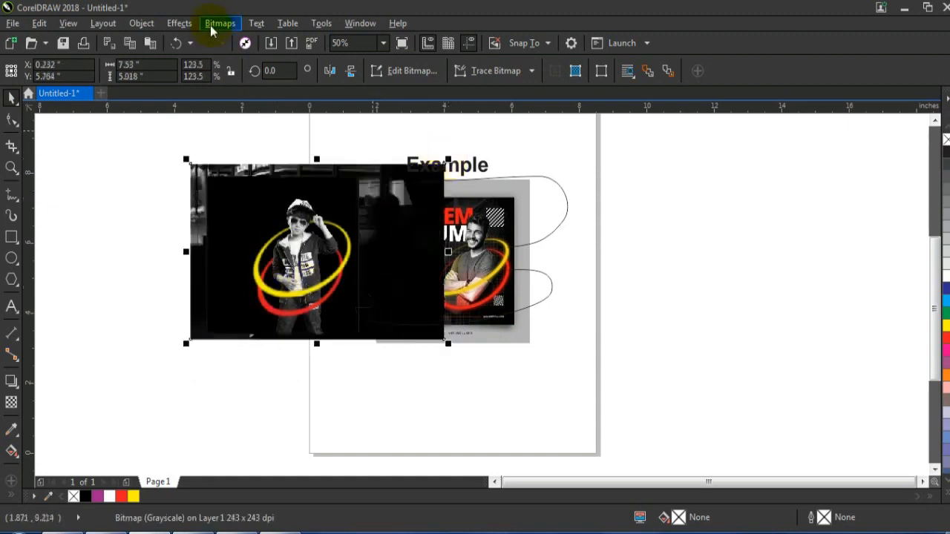
click(11, 403)
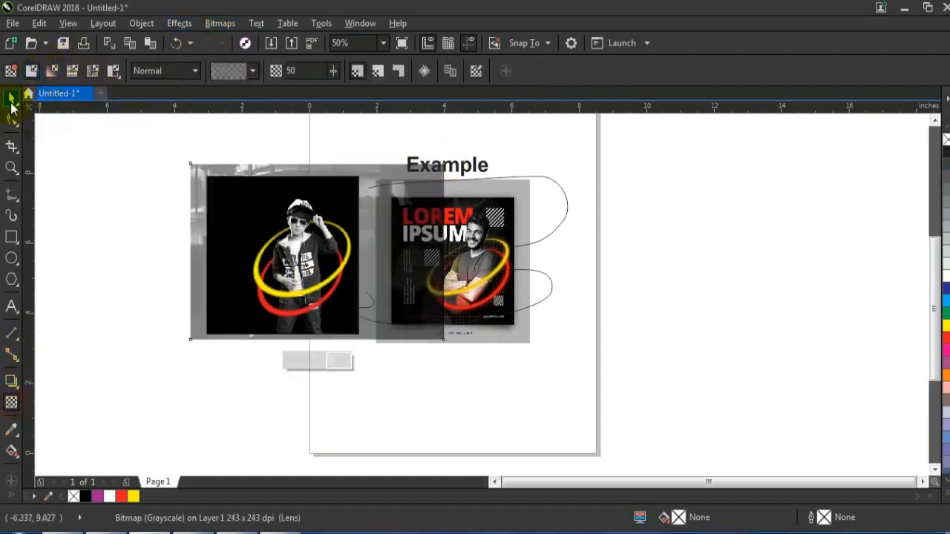
click(12, 97)
- PowerClip the transparent background photo inside the black square
right_click(195, 163)
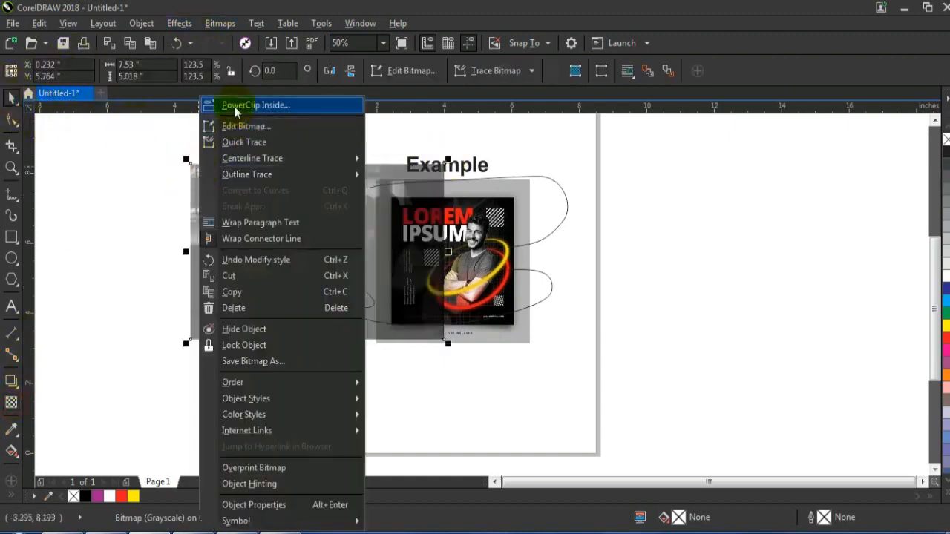
click(234, 101)
click(216, 184)
- Select both boy bitmaps and both rings and PowerClip them inside the black square
drag(221, 152, 376, 384)
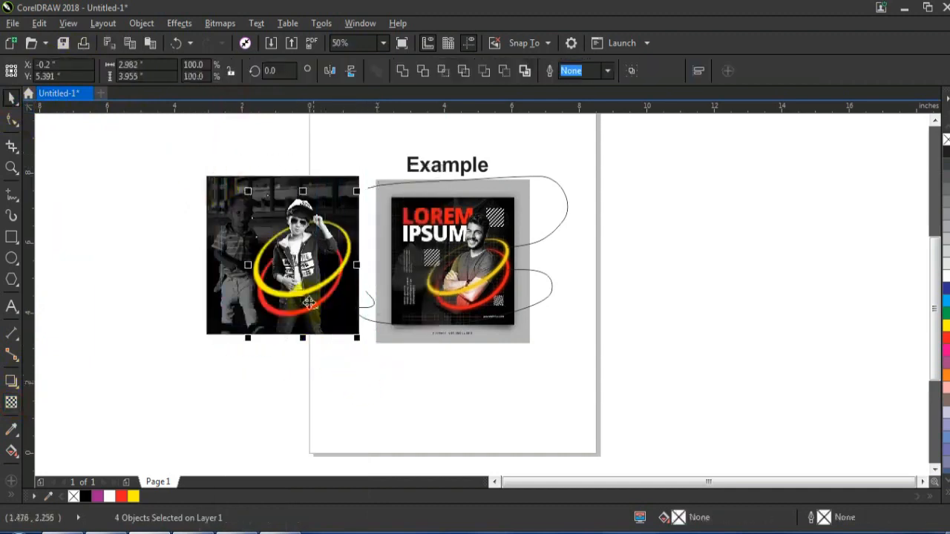
right_click(307, 280)
click(338, 137)
click(237, 194)
click(159, 199)
click(10, 171)
drag(192, 173, 535, 343)
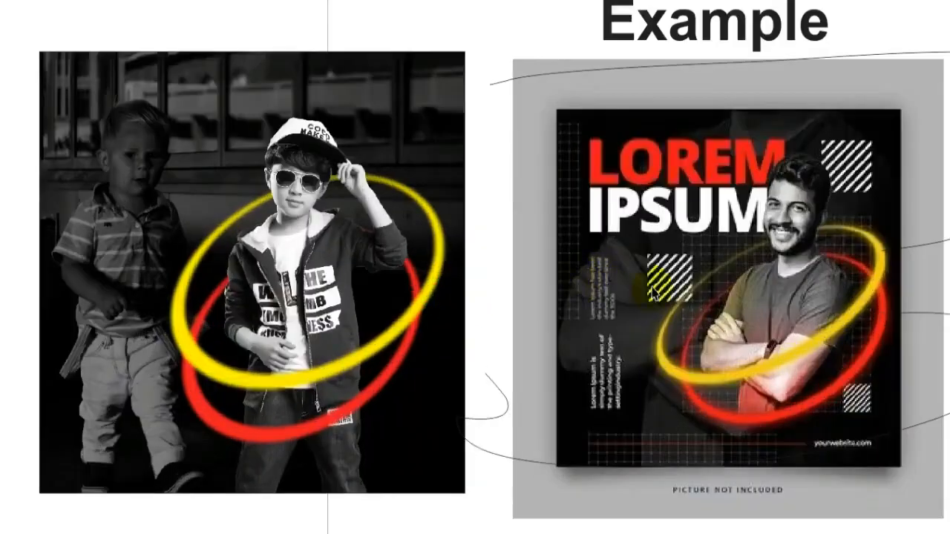